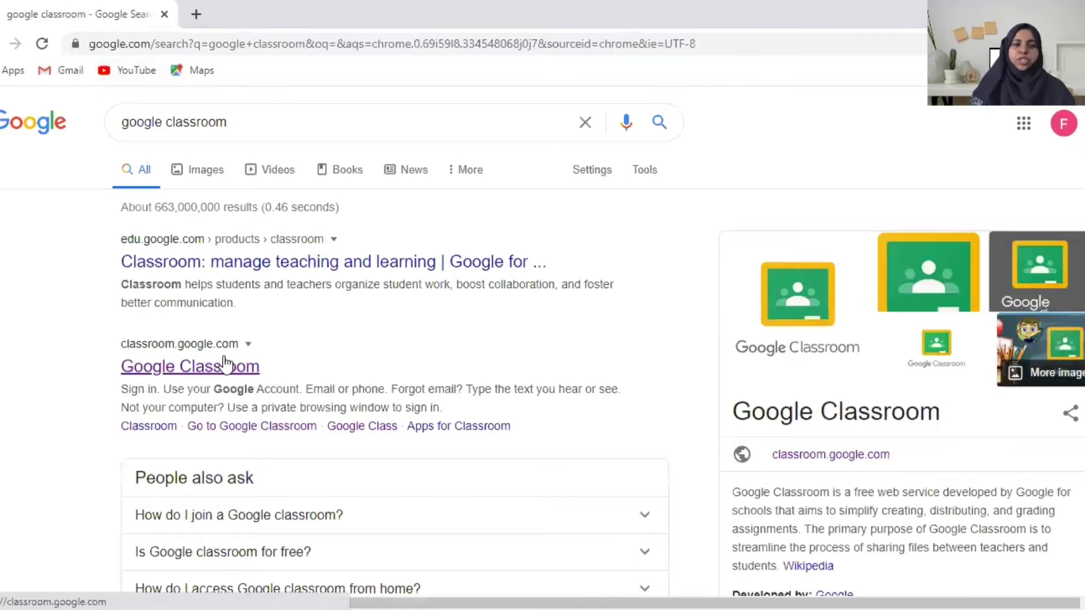
Open Google Classroom from the search result and continue past the welcome dialog with the signed-in account
left_click(222, 371)
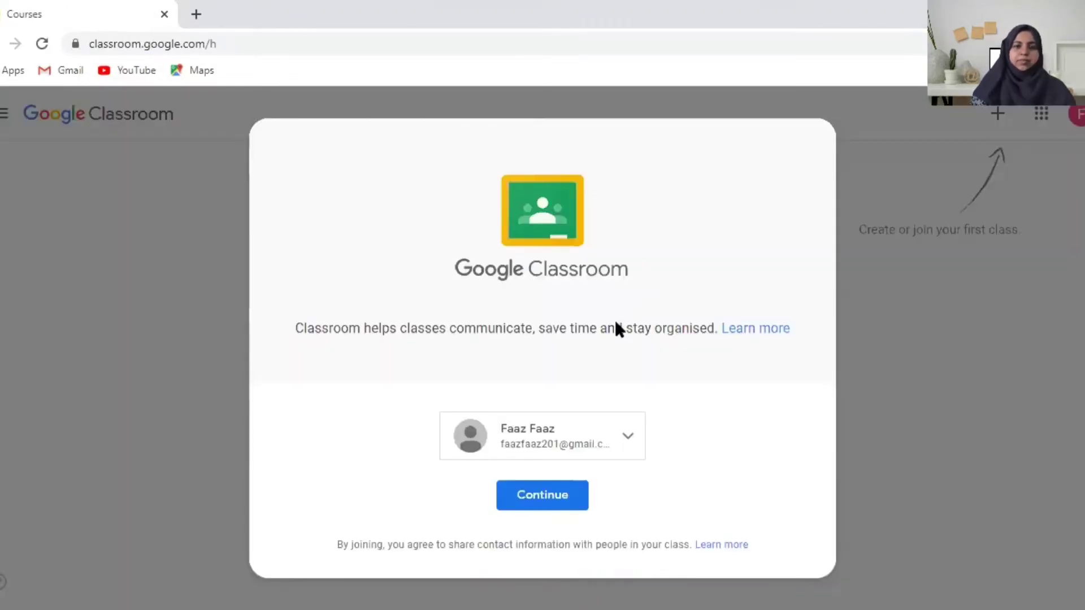
left_click(552, 500)
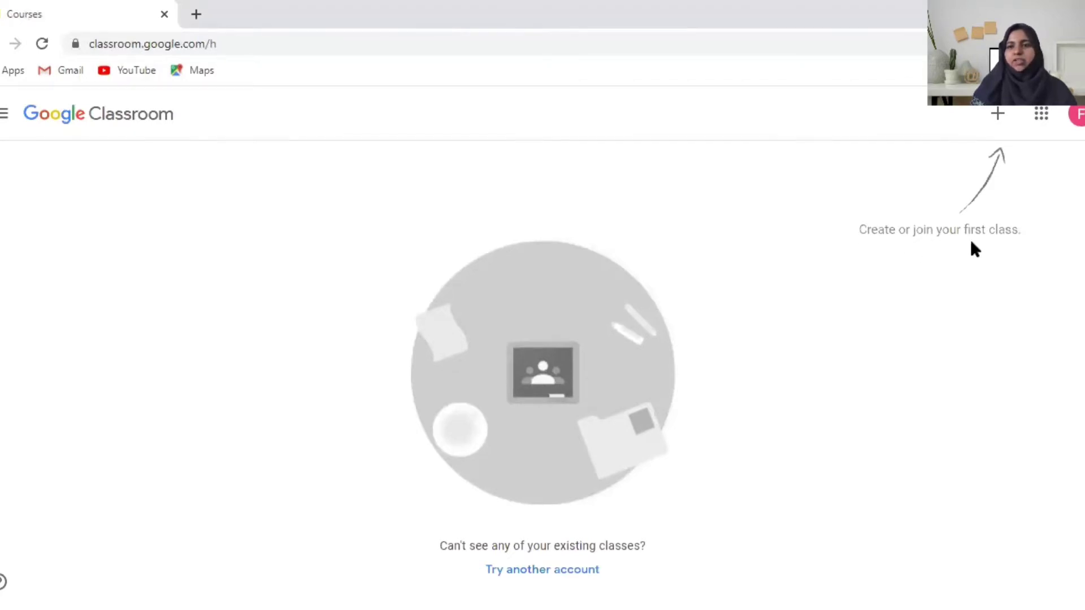
Join the Grade 5 social studies class by pasting the teacher's class code
left_click(1006, 121)
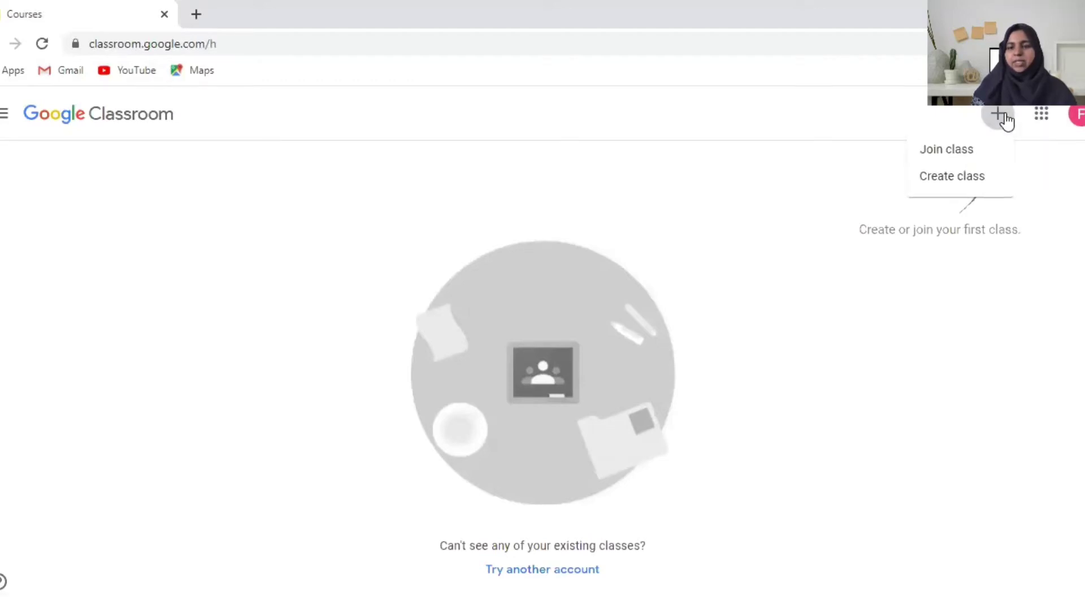
left_click(970, 155)
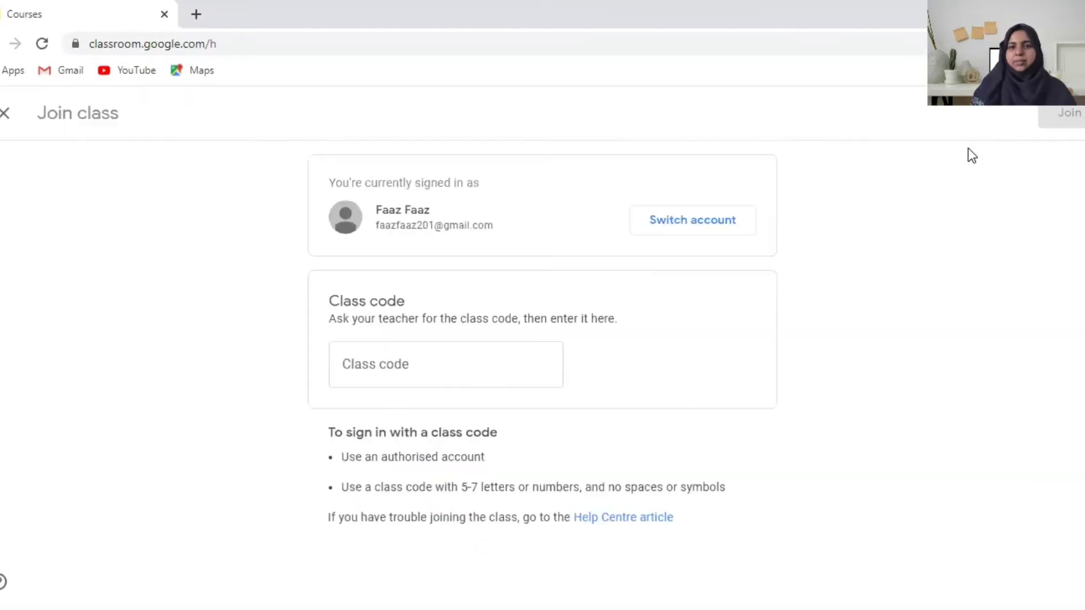
left_click(490, 361)
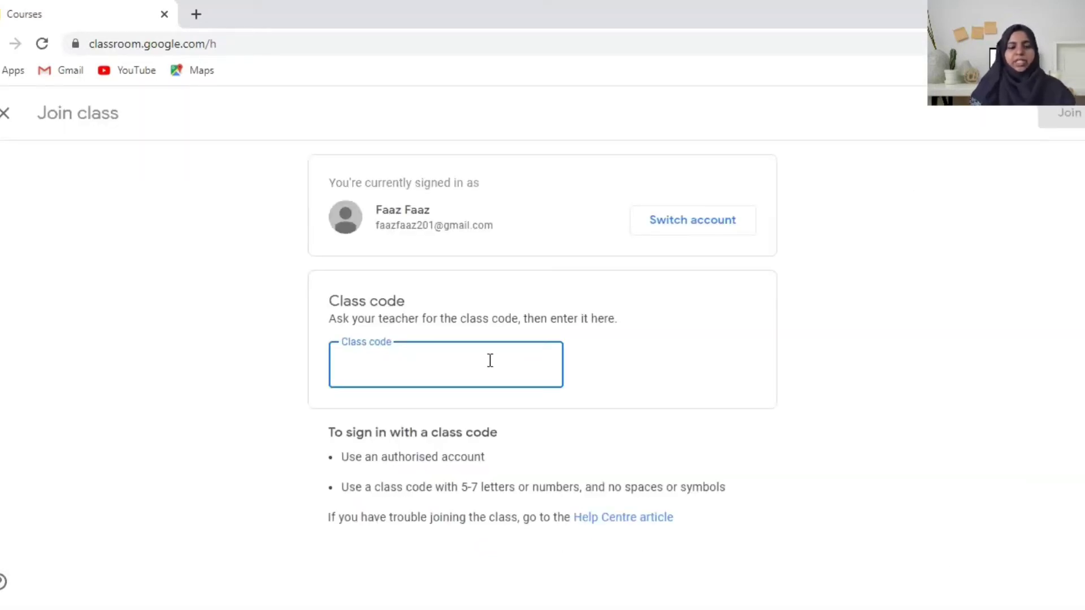
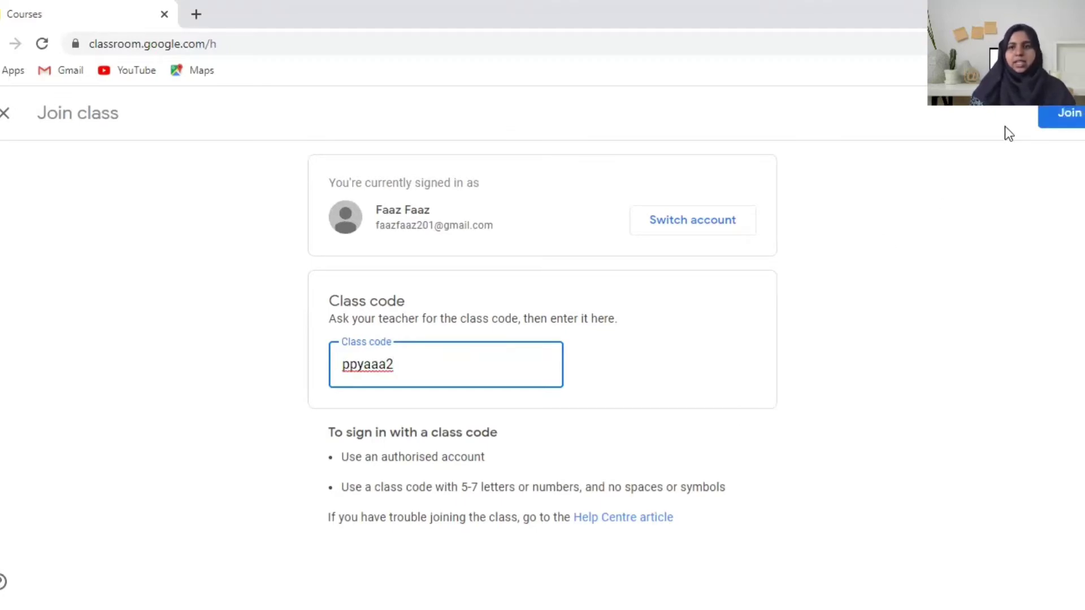
left_click(1071, 116)
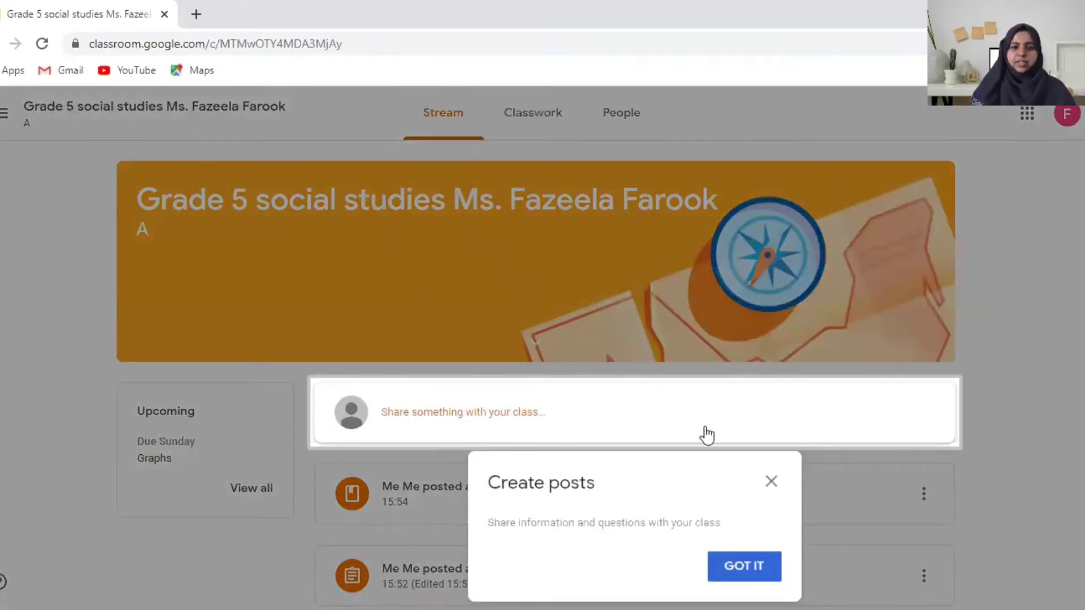
Dismiss the Create posts tip and scroll through the Stream's Graphs posts and welcome message
left_click(772, 484)
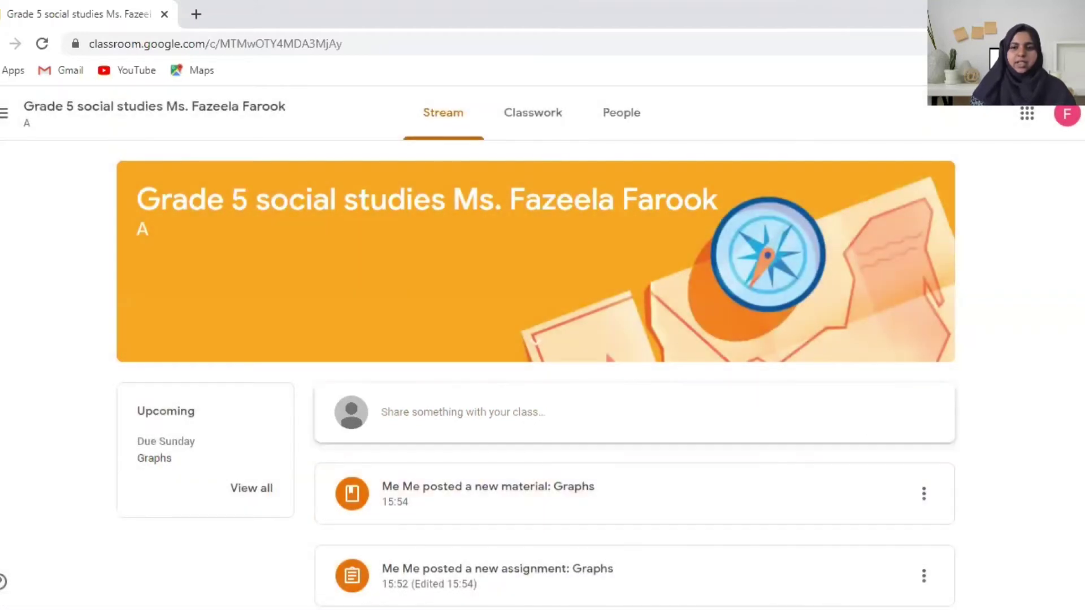
scroll(469, 465, "down", 1)
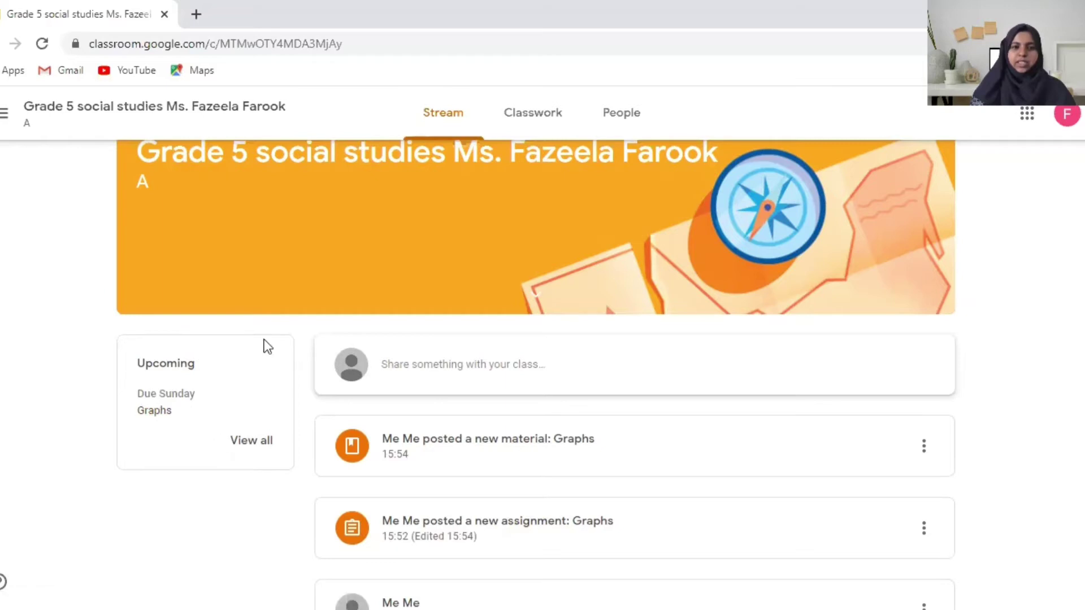
scroll(863, 431, "down", 2)
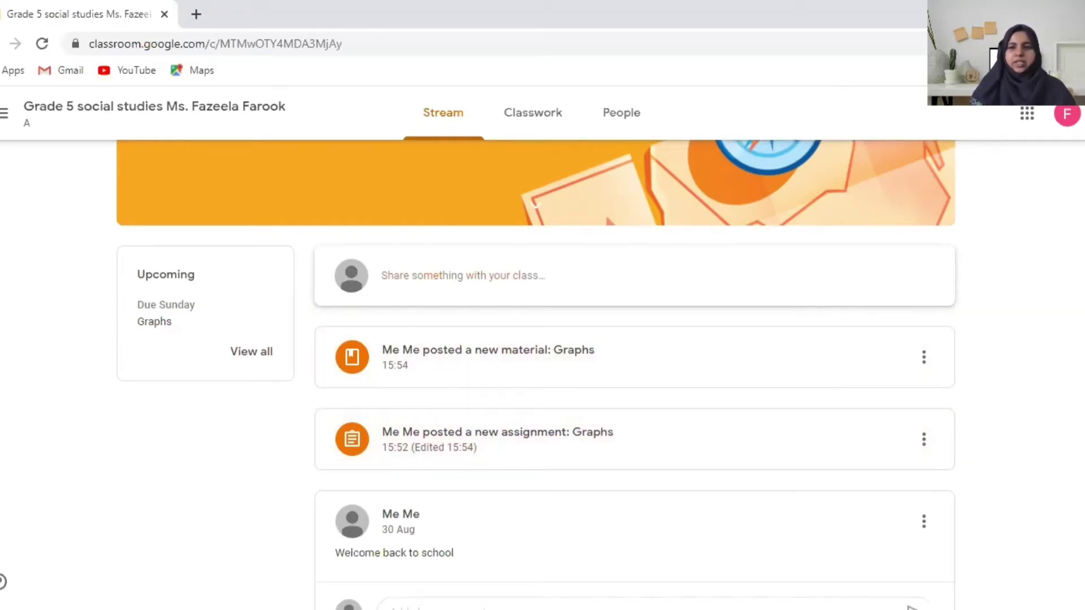
scroll(537, 373, "up", 3)
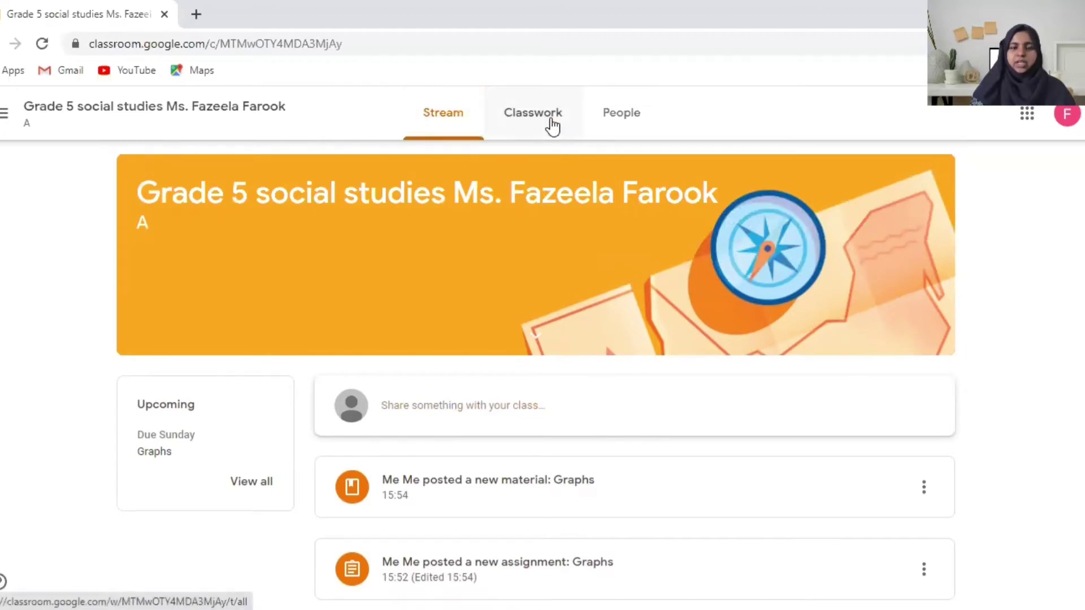
In Classwork, close the Topic filters tip and expand the Graphs material and Graphs assignment
left_click(551, 124)
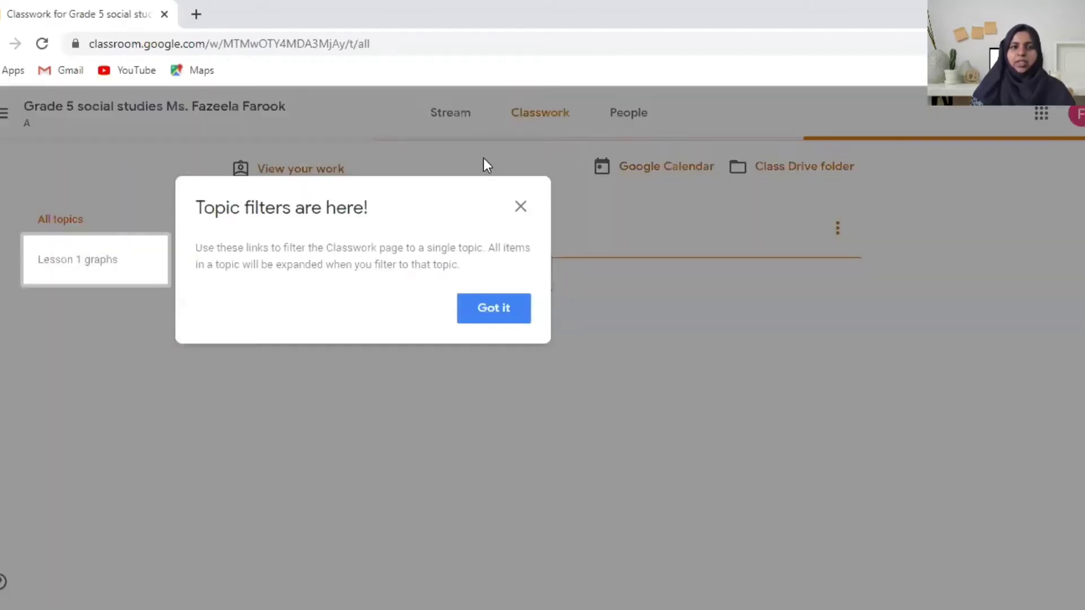
left_click(517, 207)
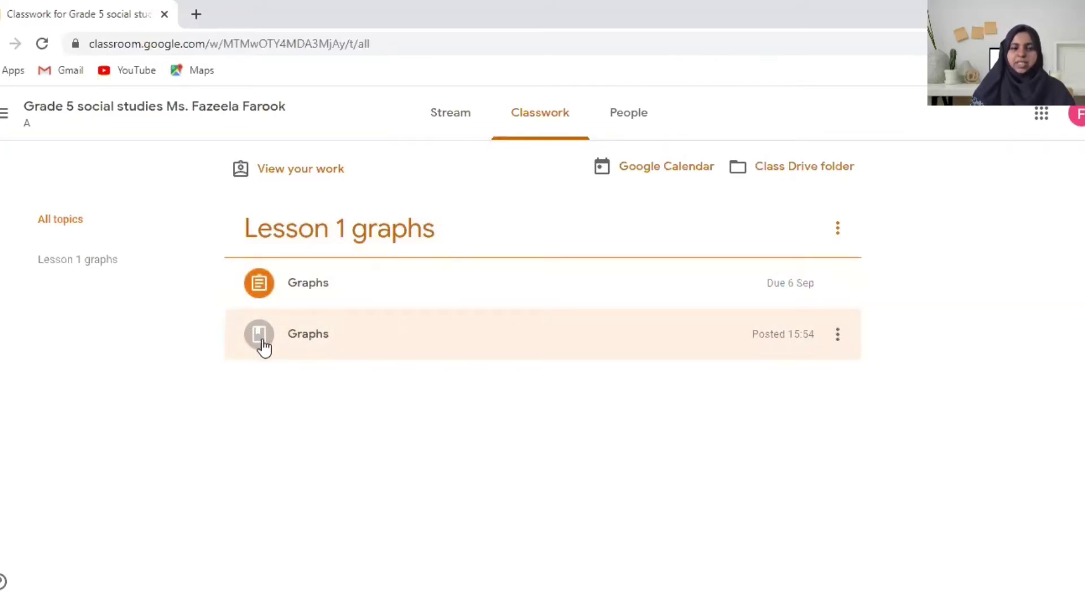
left_click(334, 340)
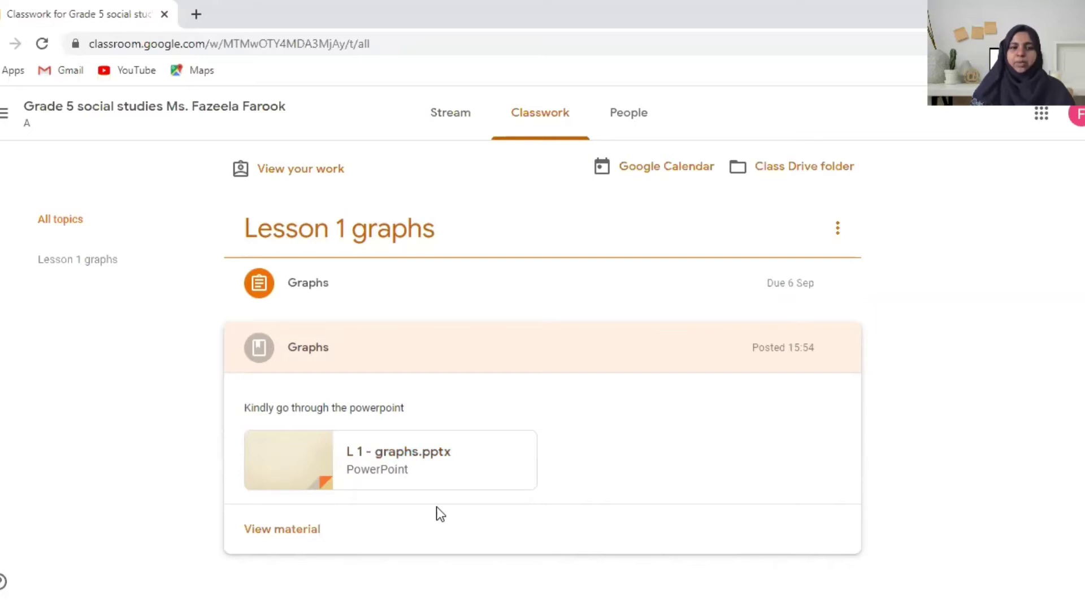
left_click(264, 293)
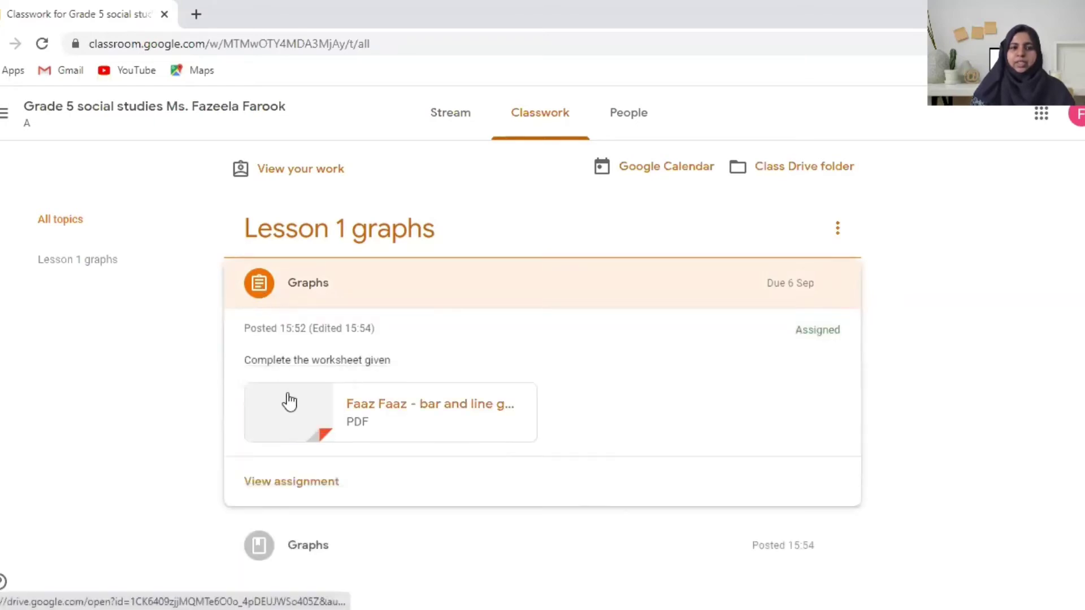
Open the Graphs assignment page, dismiss the hand-in tip, and preview the Bar and Pie Graphs PDF
right_click(296, 486)
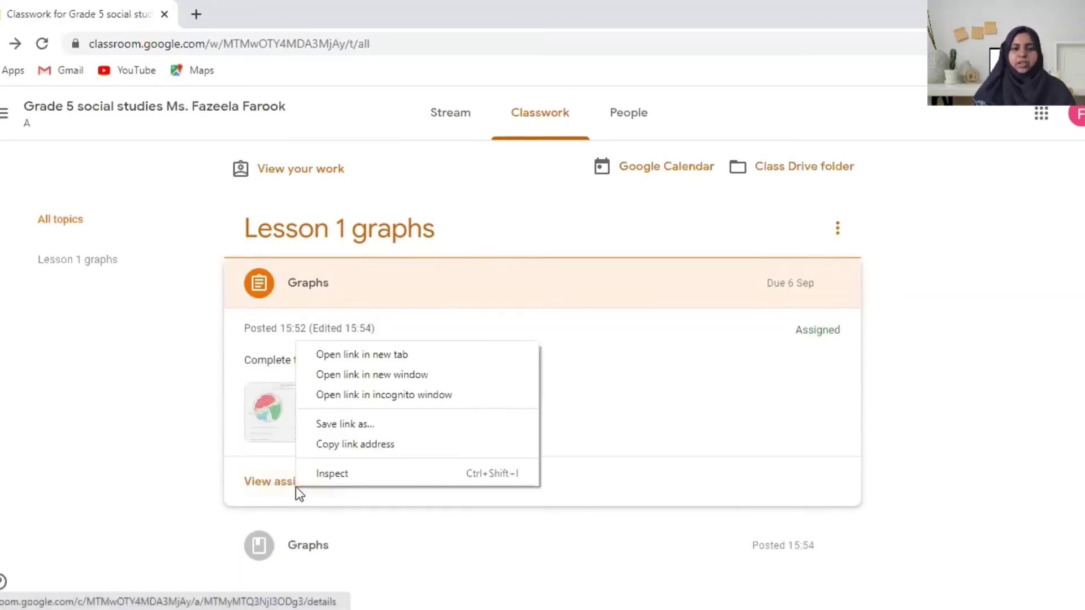
left_click(271, 490)
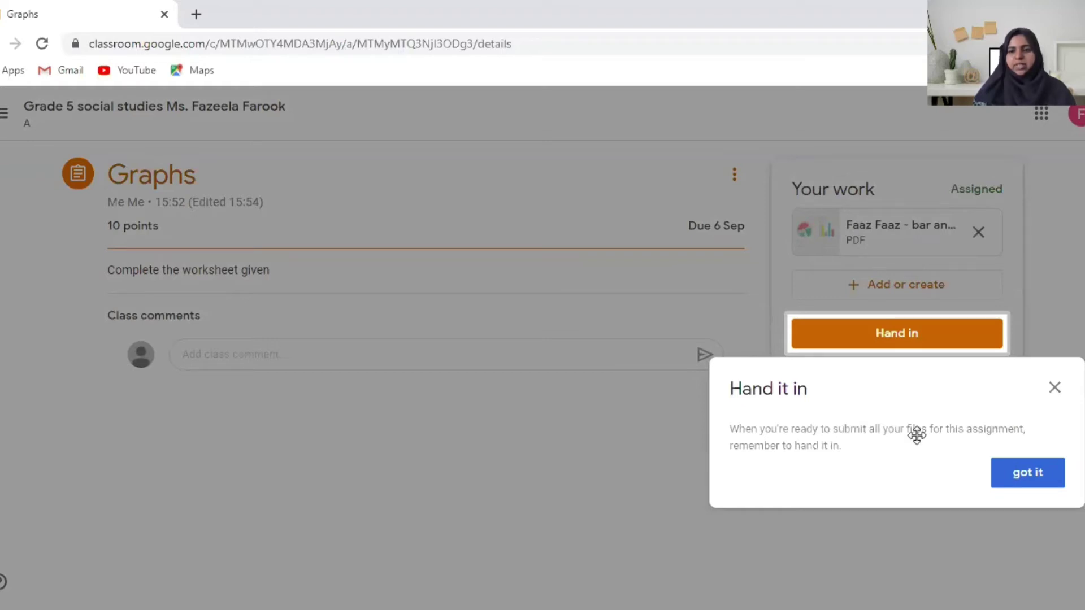
left_click(1055, 388)
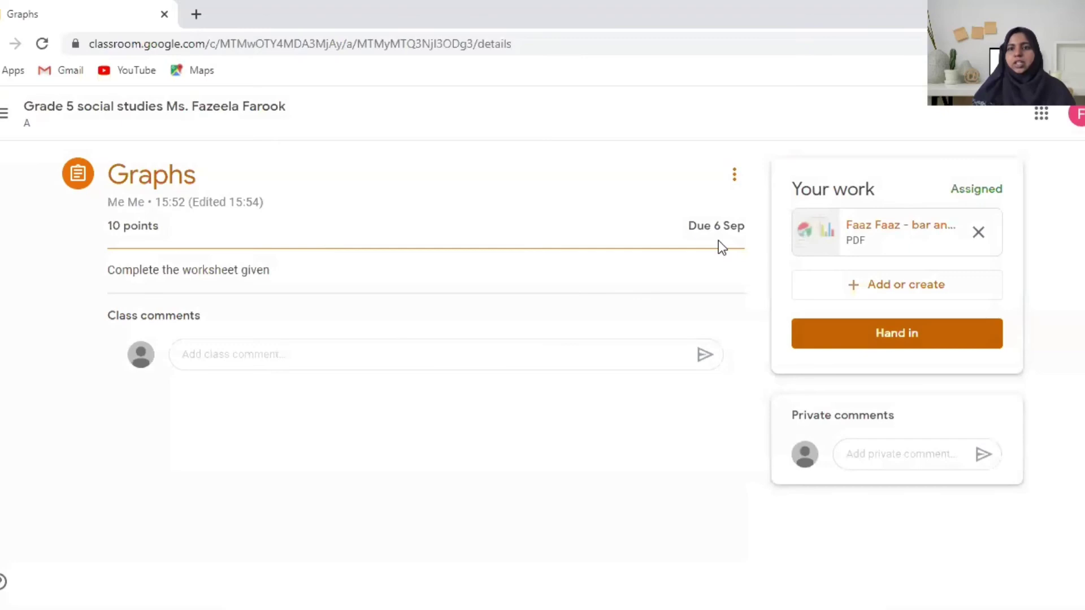
left_click(863, 222)
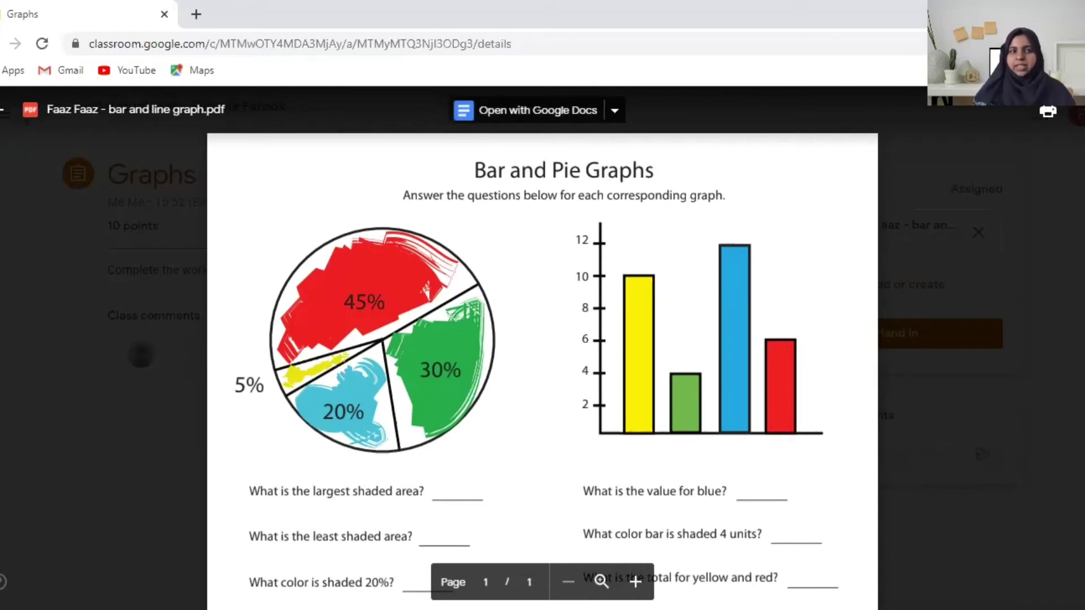
Close the preview and upload class decor1.docx from the computer as the assignment's work
left_click(5, 111)
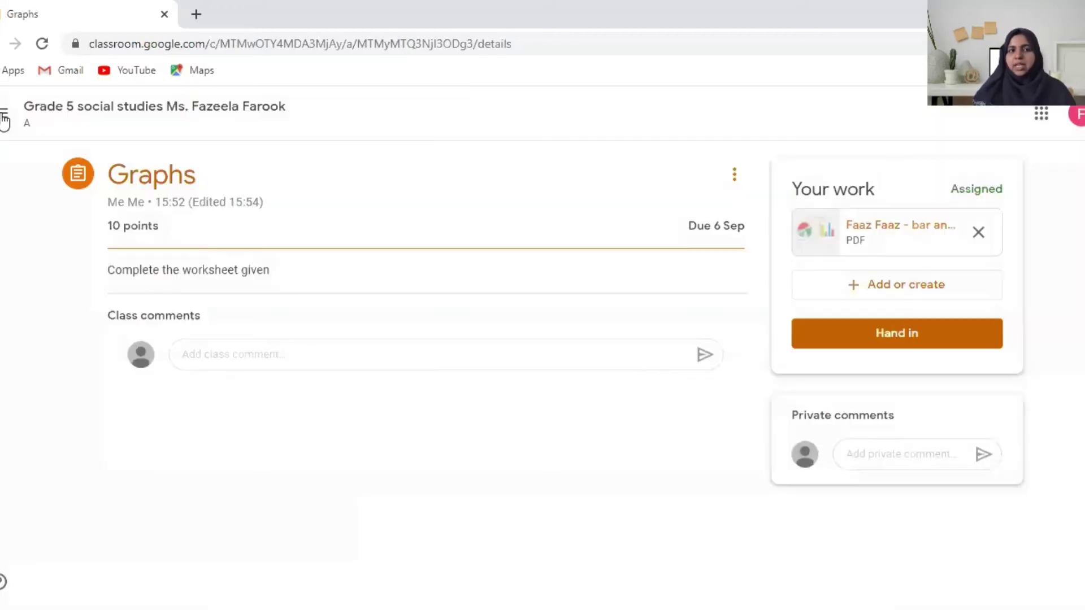
left_click(871, 292)
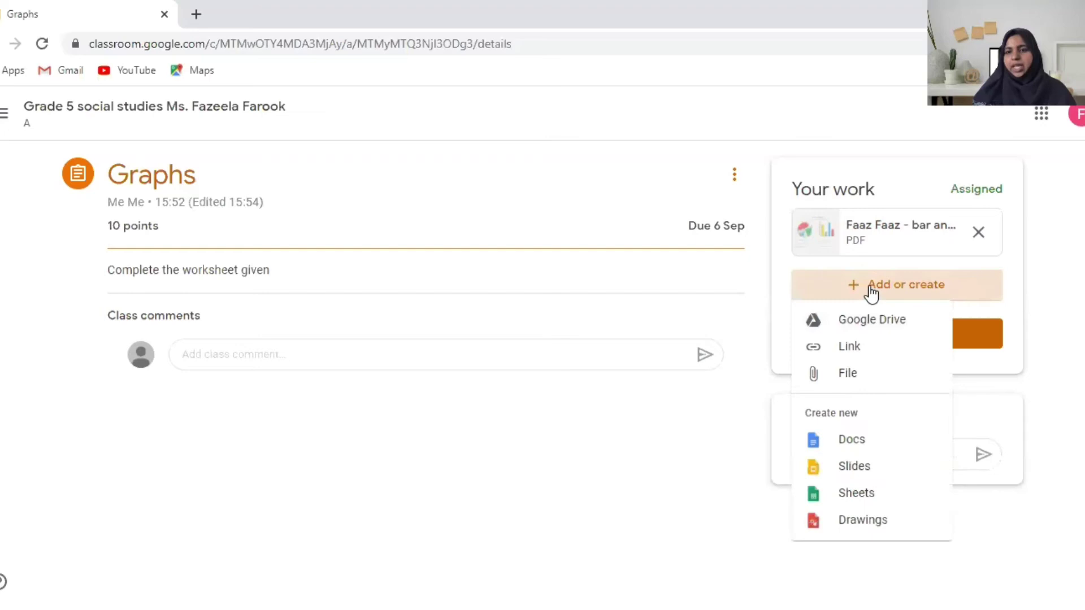
left_click(831, 378)
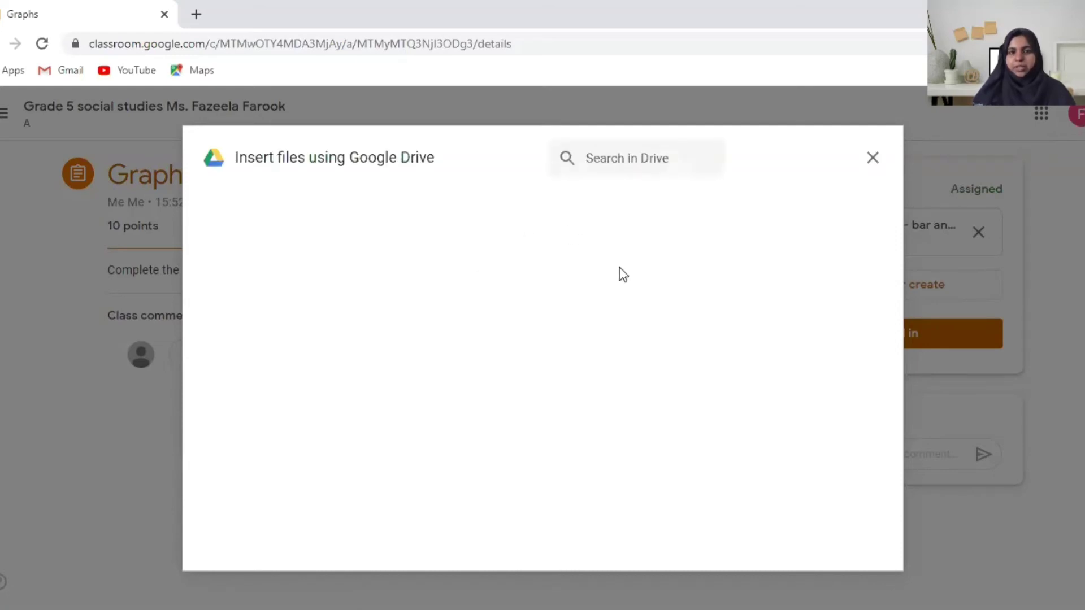
left_click(315, 209)
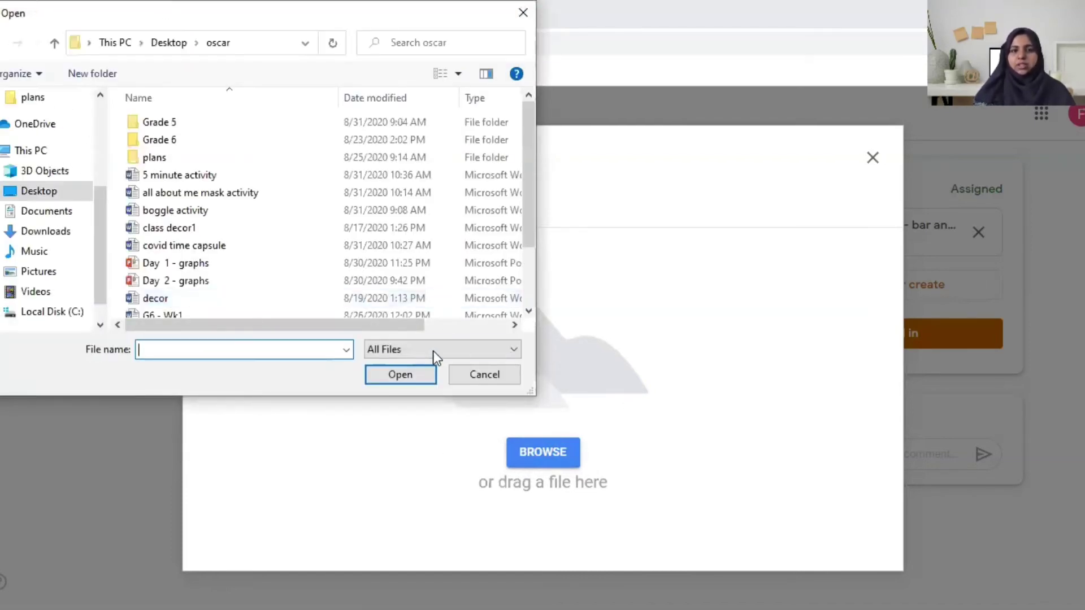
left_click(136, 229)
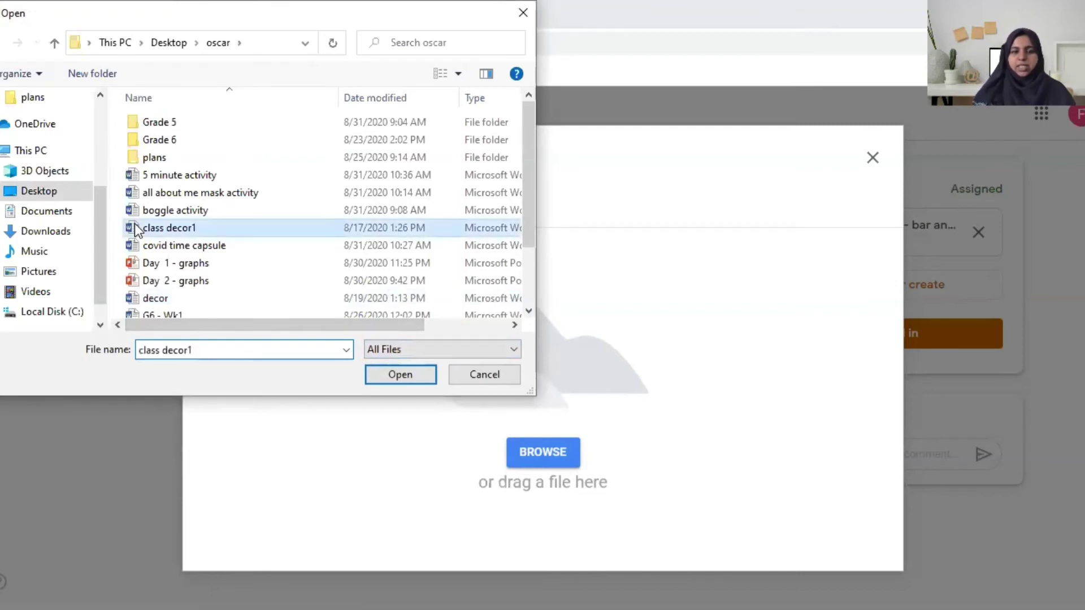
key("Return")
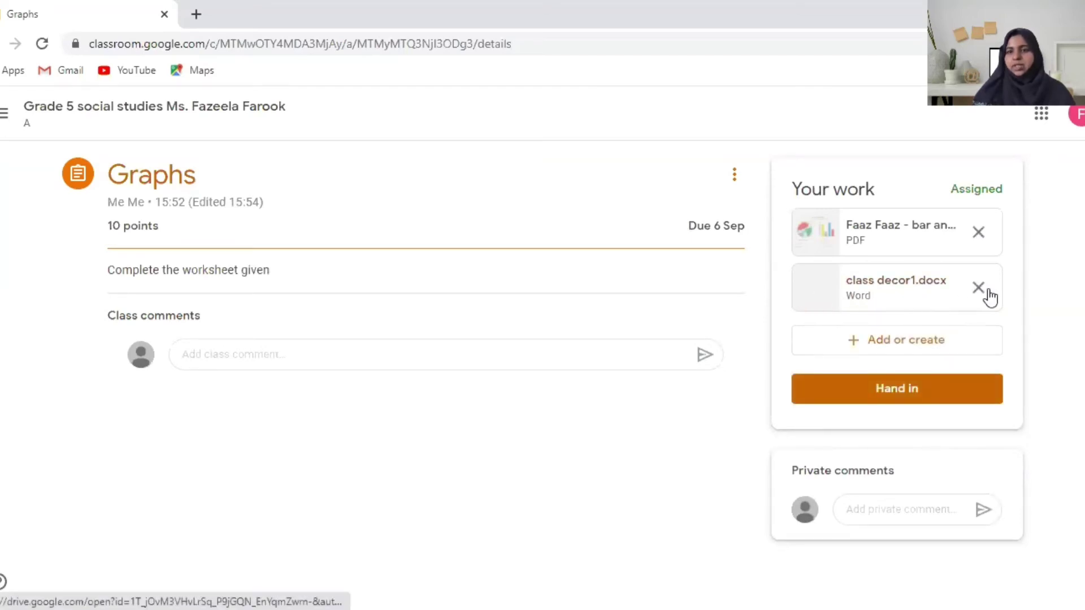
Hand in the Graphs assignment with both attachments, then select the private comment field
left_click(890, 393)
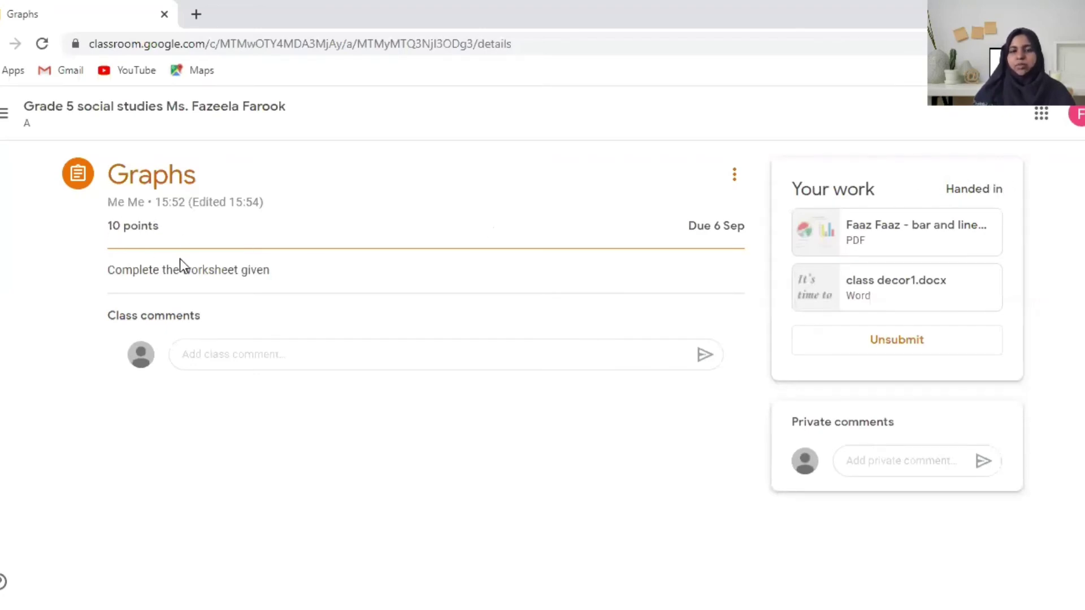
left_click(848, 461)
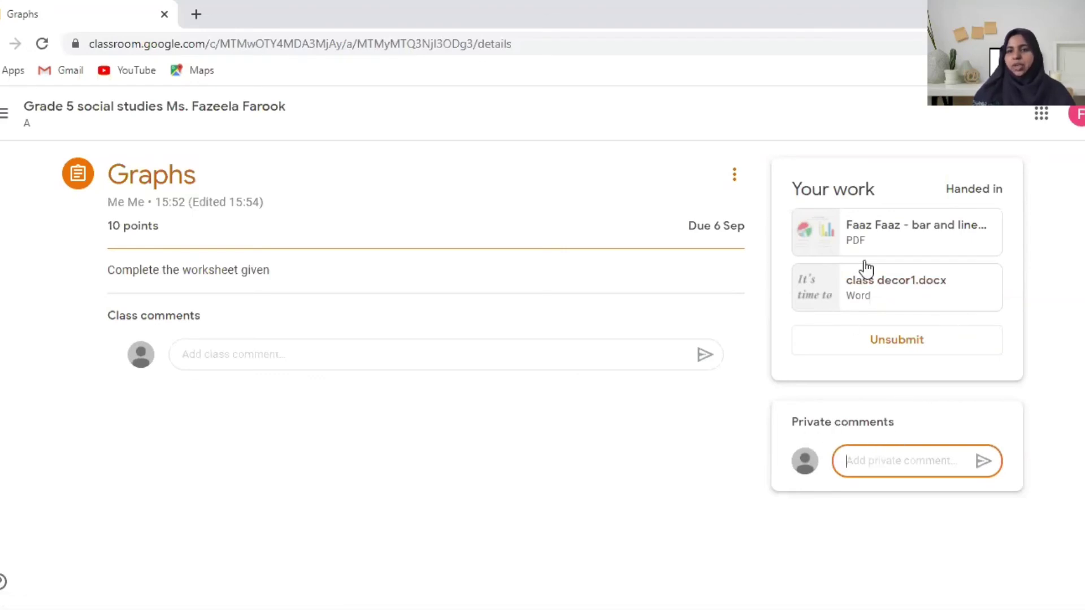
Unsubmit Graphs, remove the worksheet PDF, and resubmit with only class decor1.docx
left_click(903, 342)
left_click(644, 401)
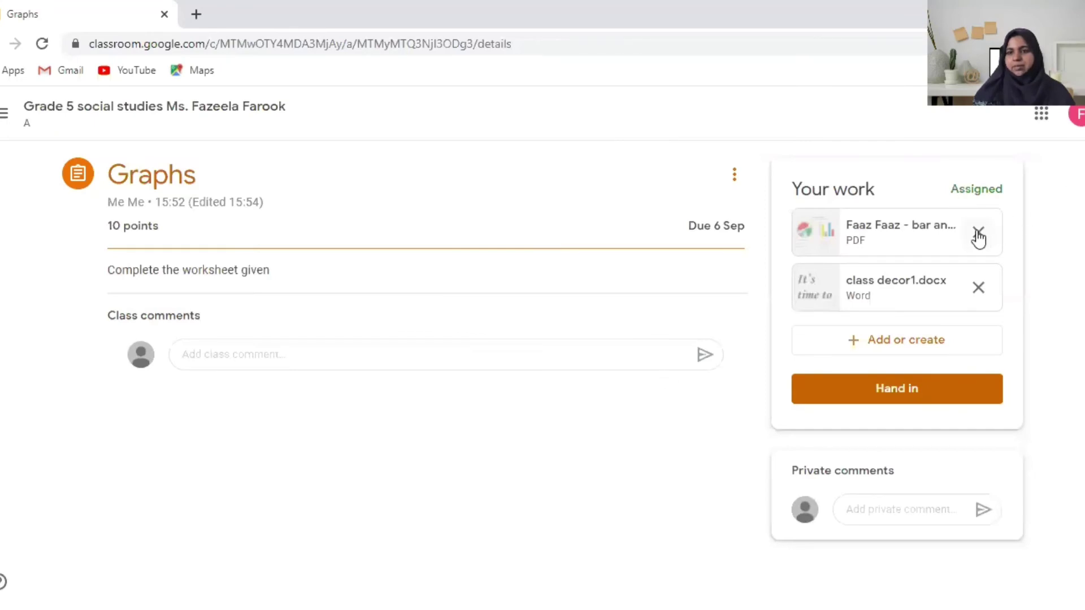
left_click(978, 233)
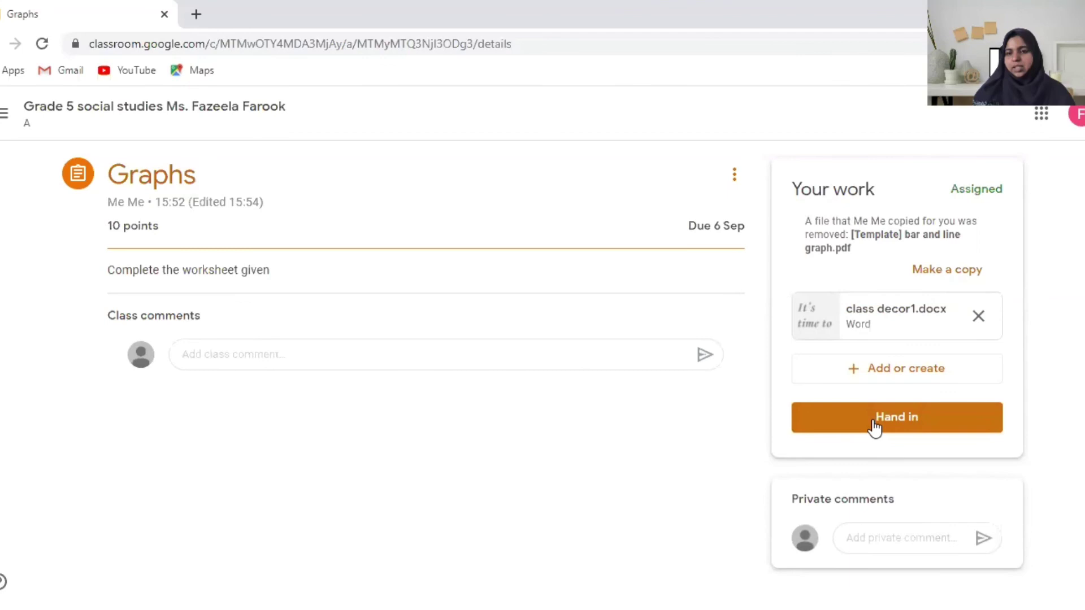
left_click(874, 427)
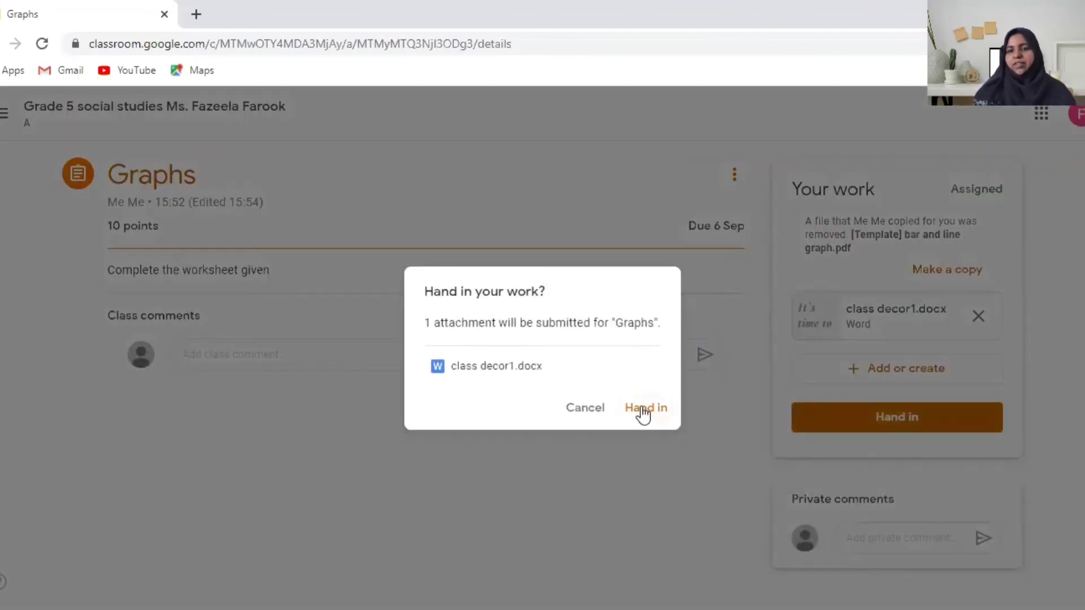
left_click(640, 409)
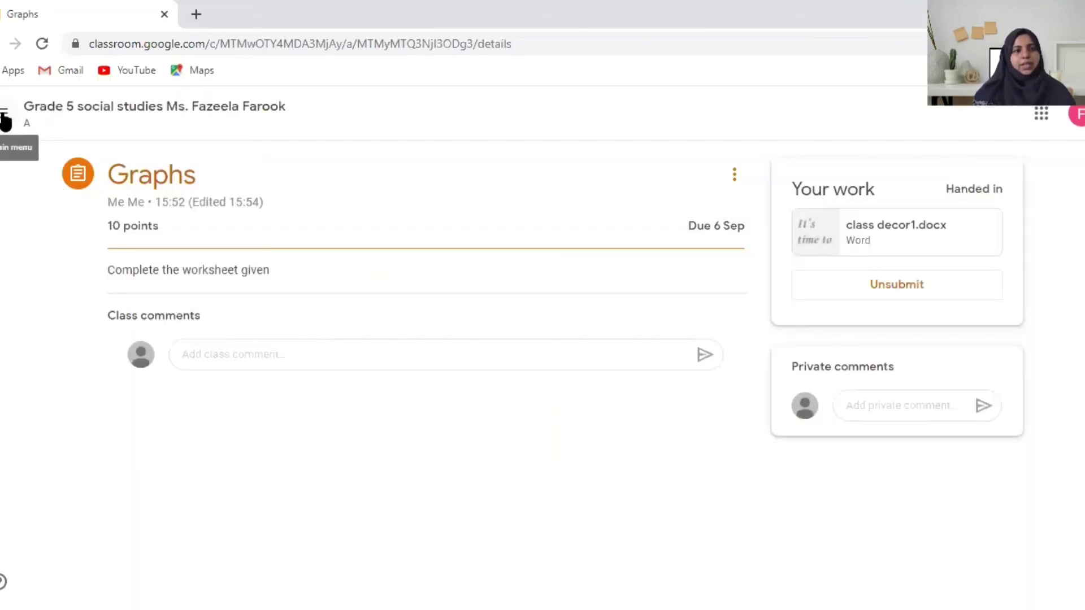
Return to the Grade 5 social studies class from the main menu and view its Classwork list
left_click(2, 119)
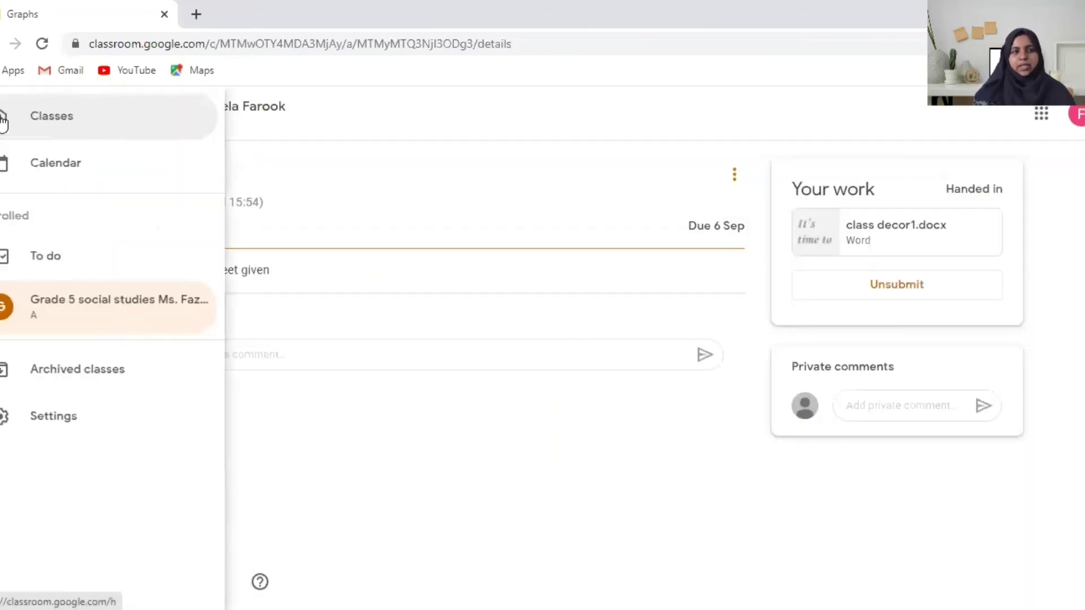
right_click(74, 313)
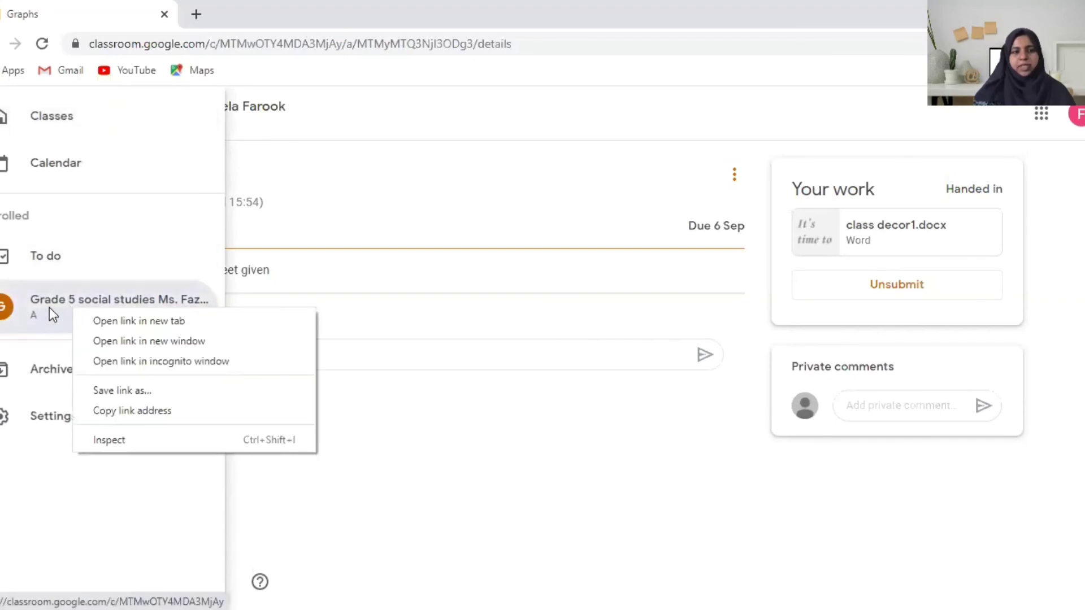
left_click(47, 310)
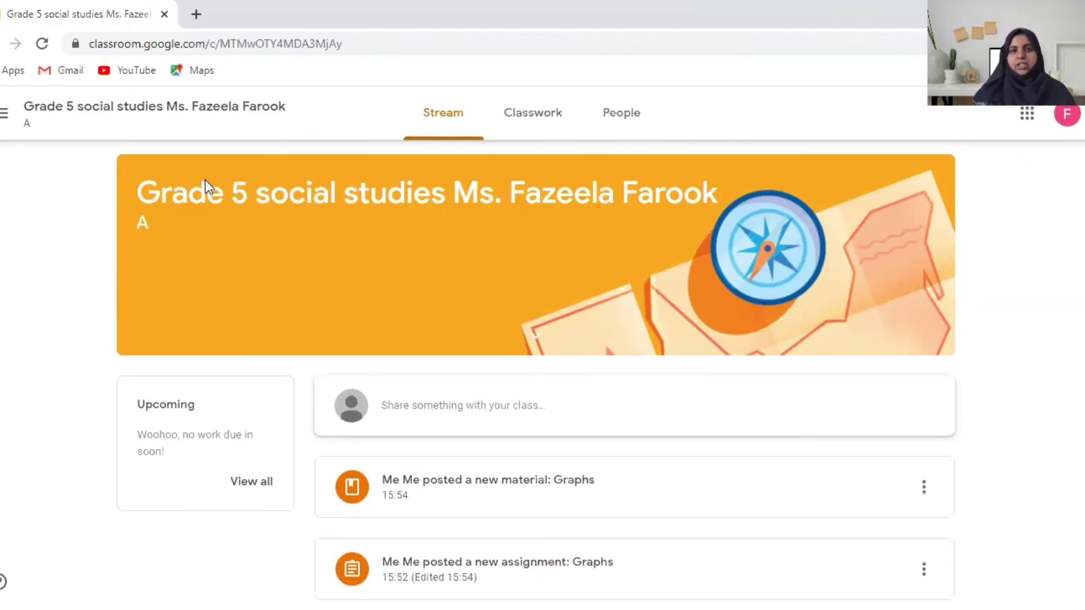
left_click(533, 112)
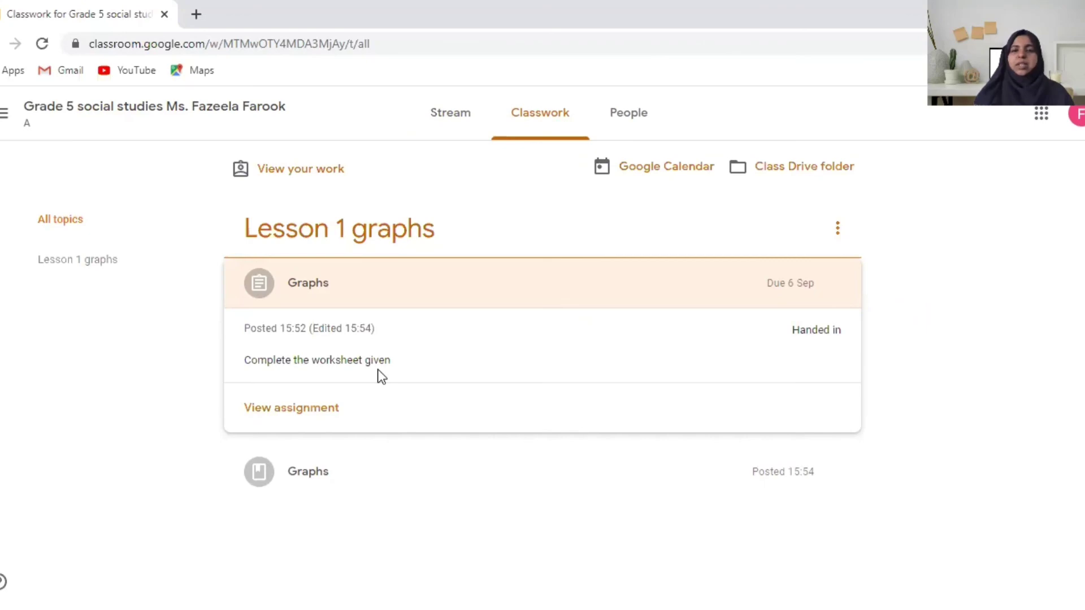